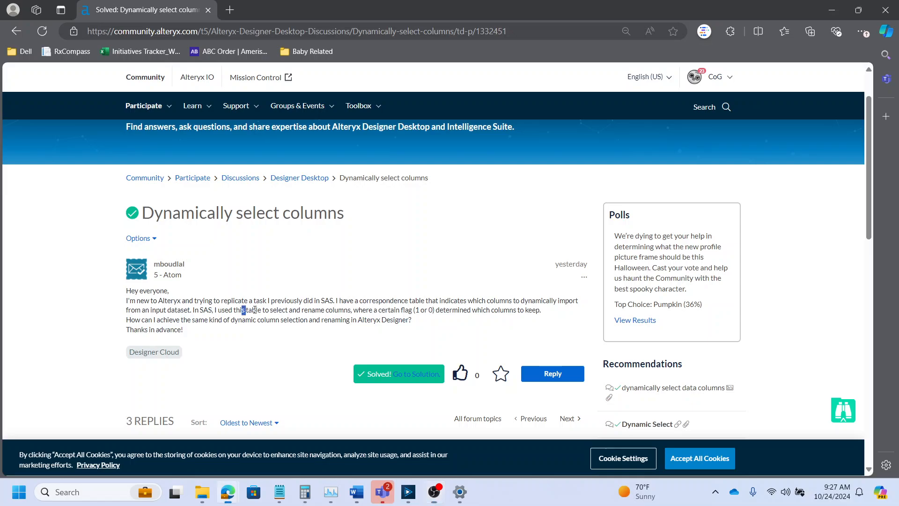
- Read the forum question's passages on selecting and renaming columns from a table with a 1 or 0 flag
left_click_drag(242, 309, 351, 310)
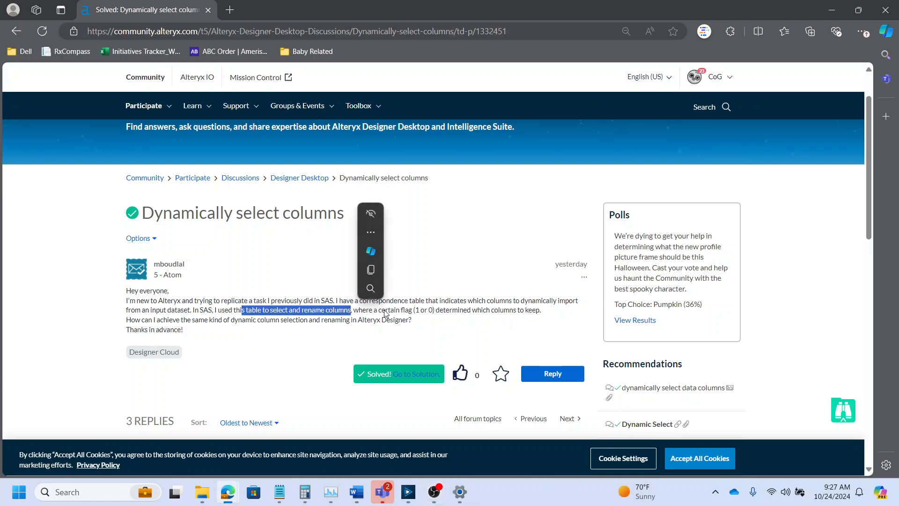
left_click(402, 310)
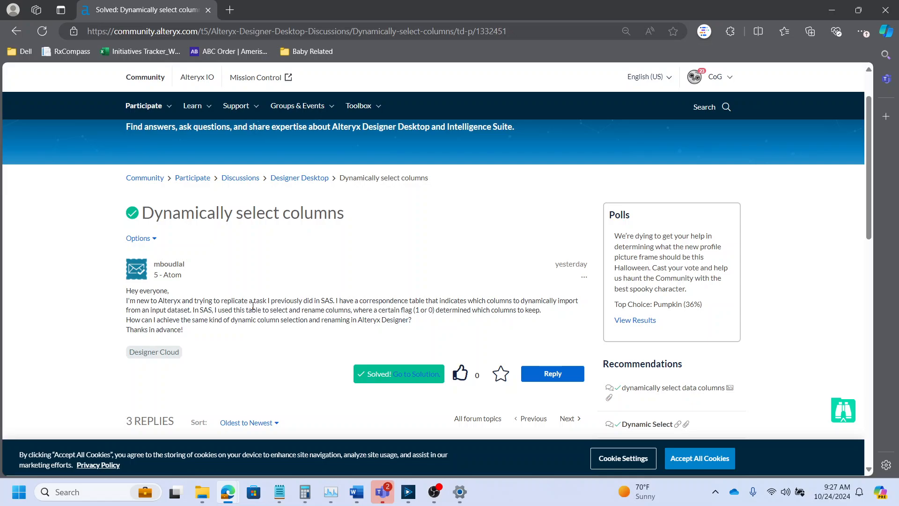
left_click_drag(394, 310, 440, 309)
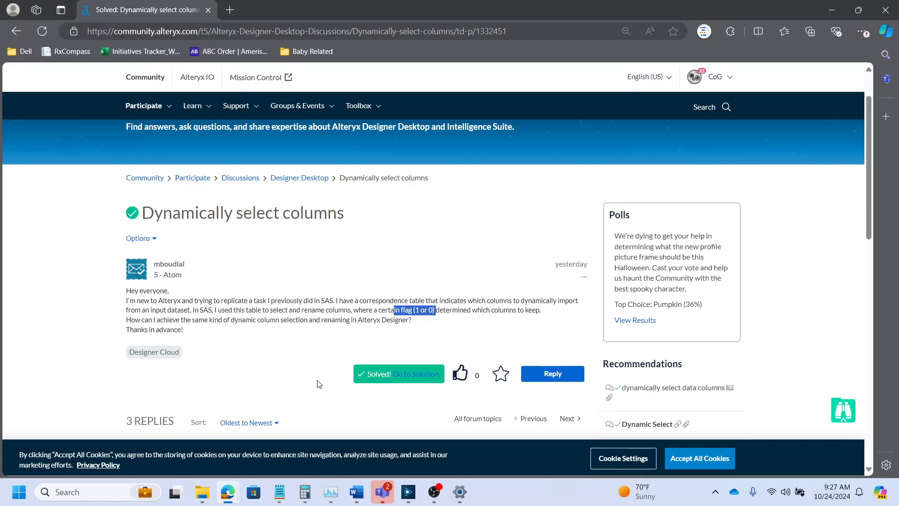
- Switch to Alteryx Designer and examine the Data and Required Column inputs, including the Numbers row's Keep flag
left_click(406, 492)
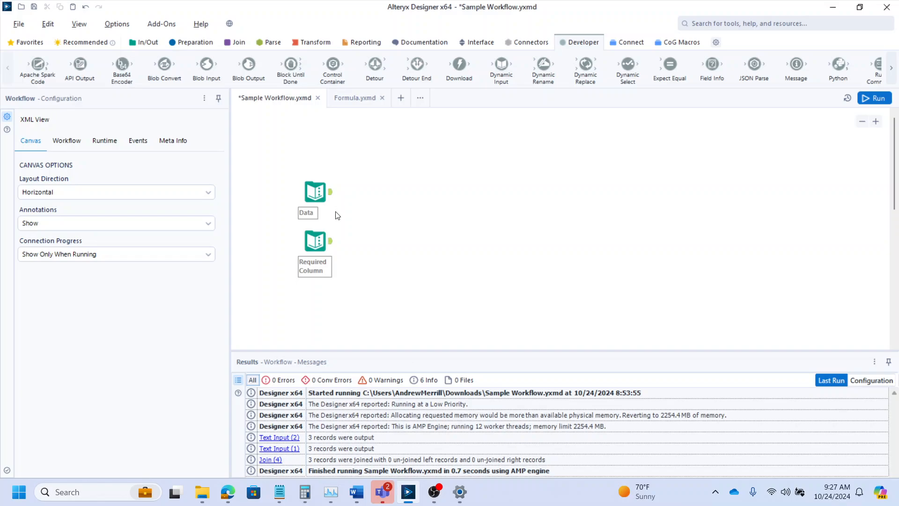
left_click(325, 198)
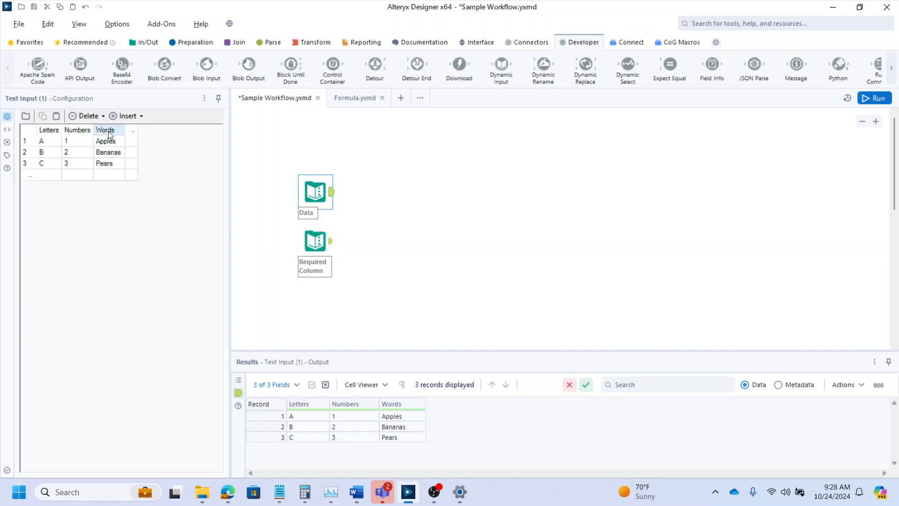
left_click(319, 241)
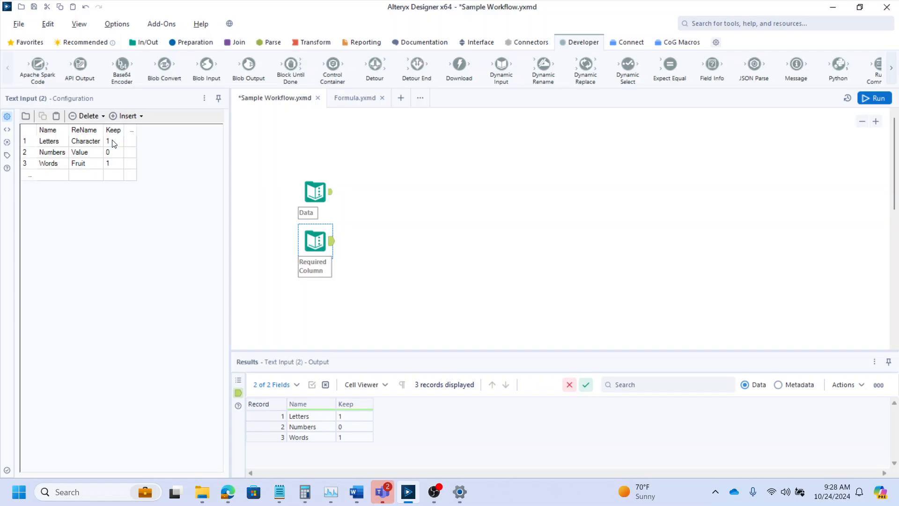
left_click(111, 157)
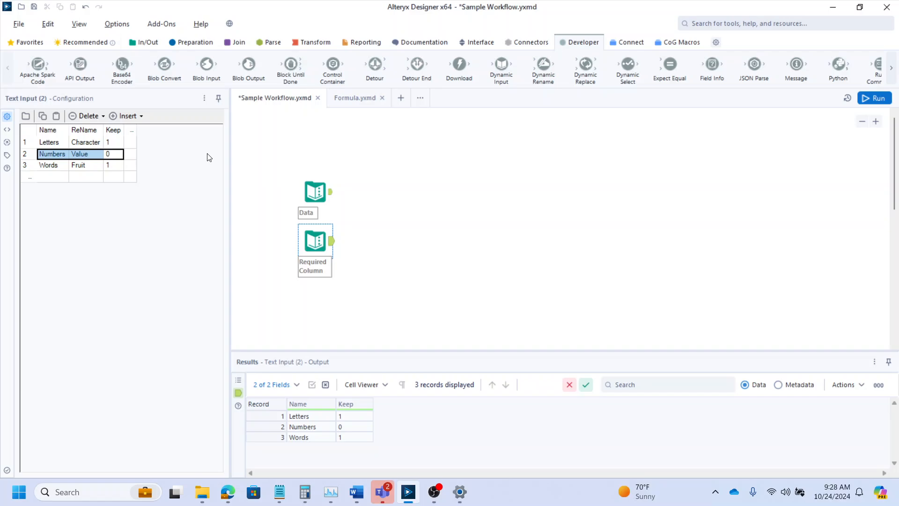
left_click(411, 187)
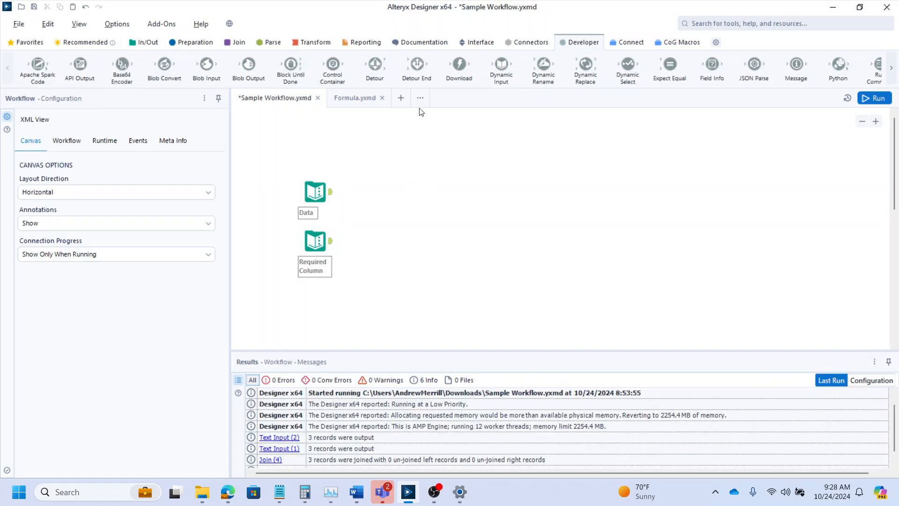
- Add a Field Info tool connected to the Data input's output and place it beside the two inputs
left_click(325, 193)
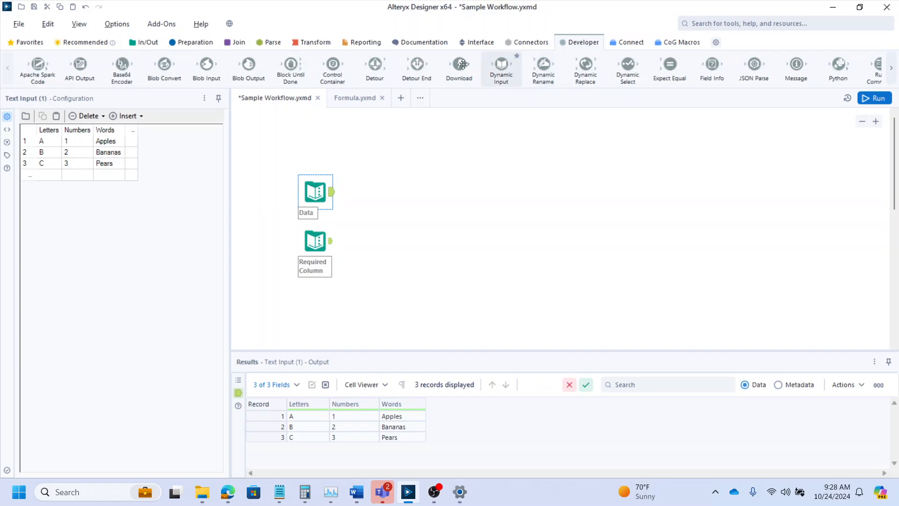
left_click(891, 71)
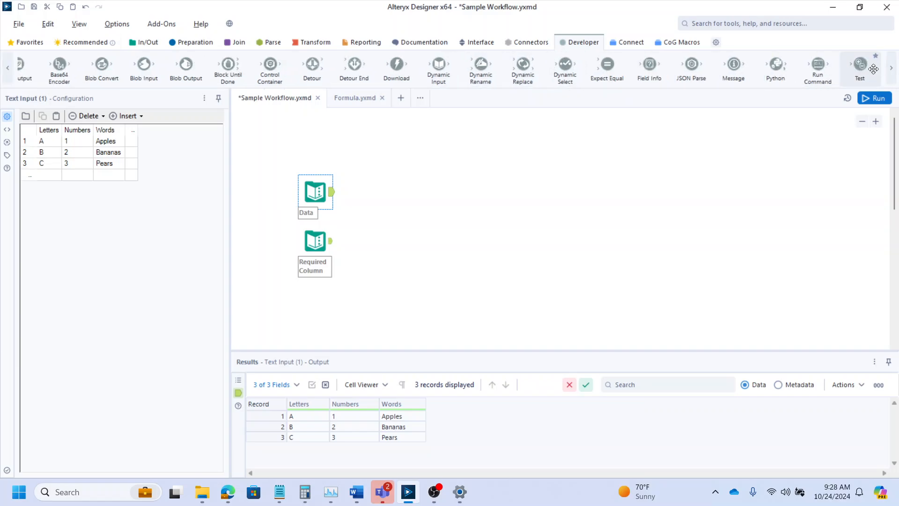
left_click_drag(649, 66, 375, 212)
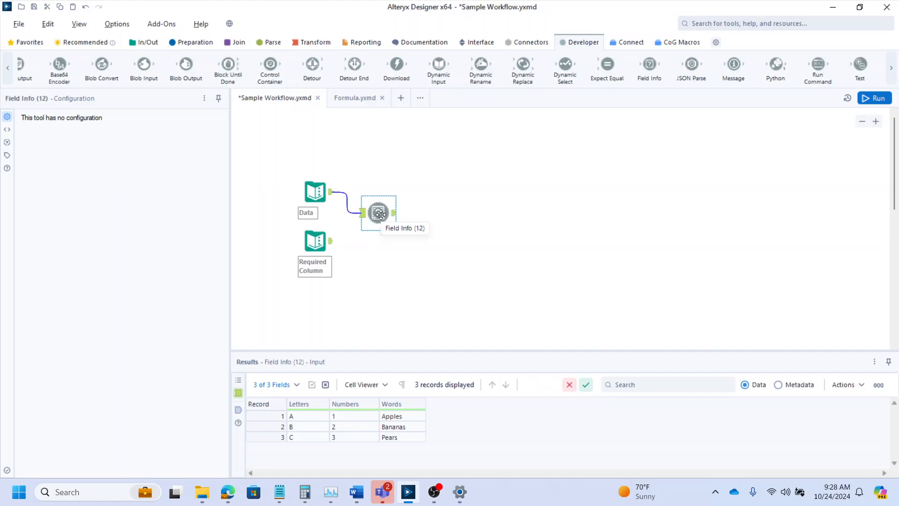
left_click_drag(380, 212, 372, 212)
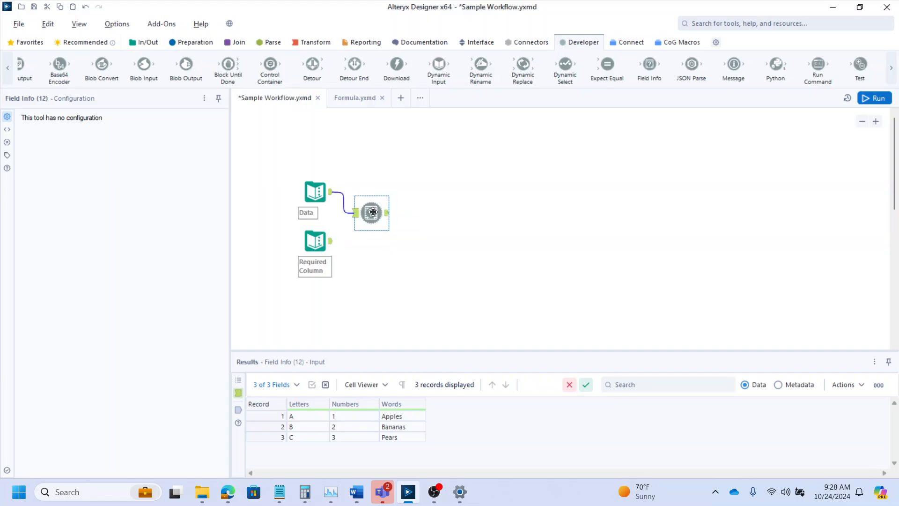
- Join the Field Info output with the Required Column input, matching the Name field on both sides
left_click(323, 241)
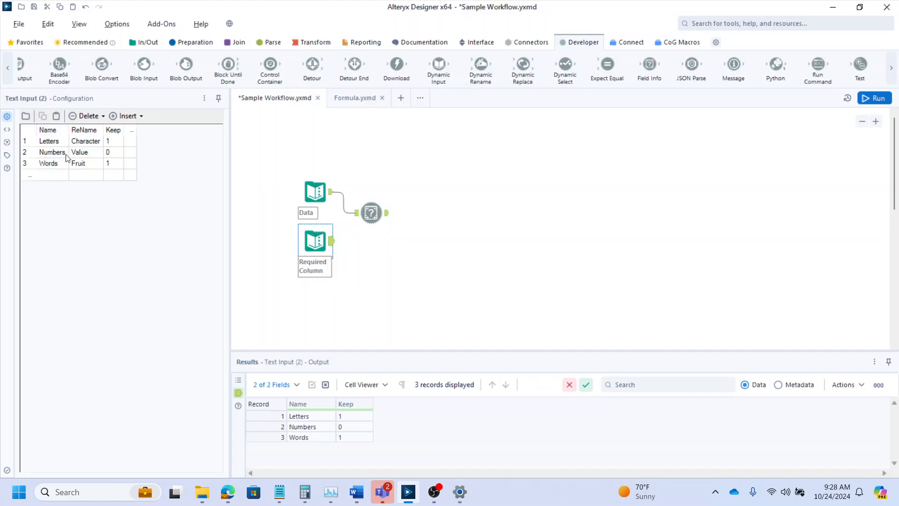
left_click(235, 43)
left_click_drag(149, 66, 425, 246)
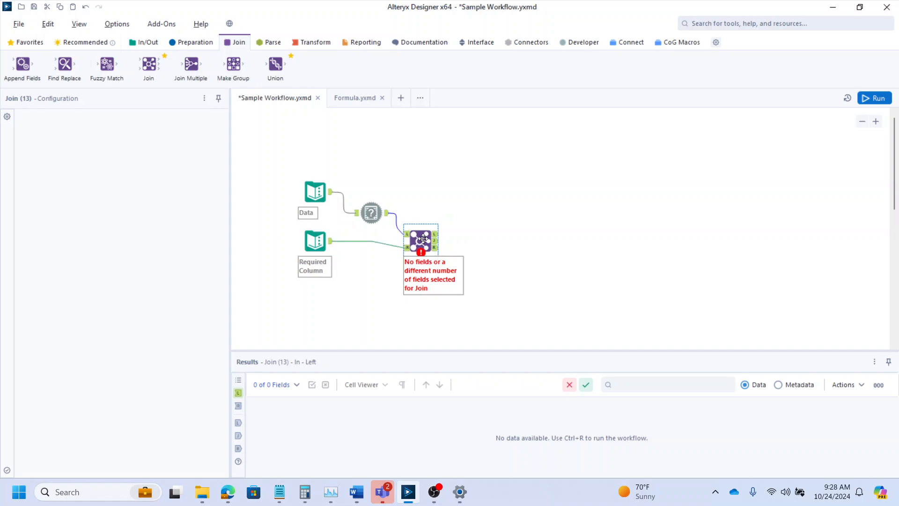
left_click(80, 163)
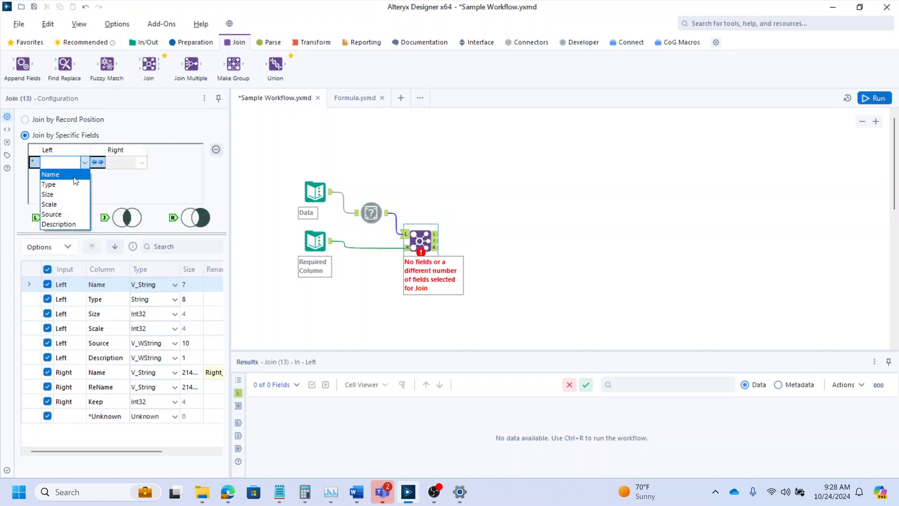
left_click(75, 173)
- Exclude the right input's Name column from the Join output and clear its rename value
left_click(47, 372)
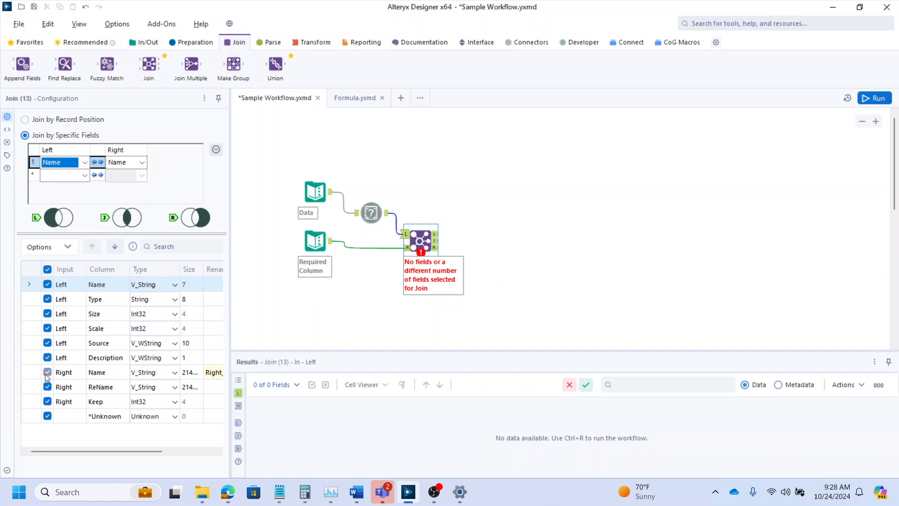
left_click(222, 373)
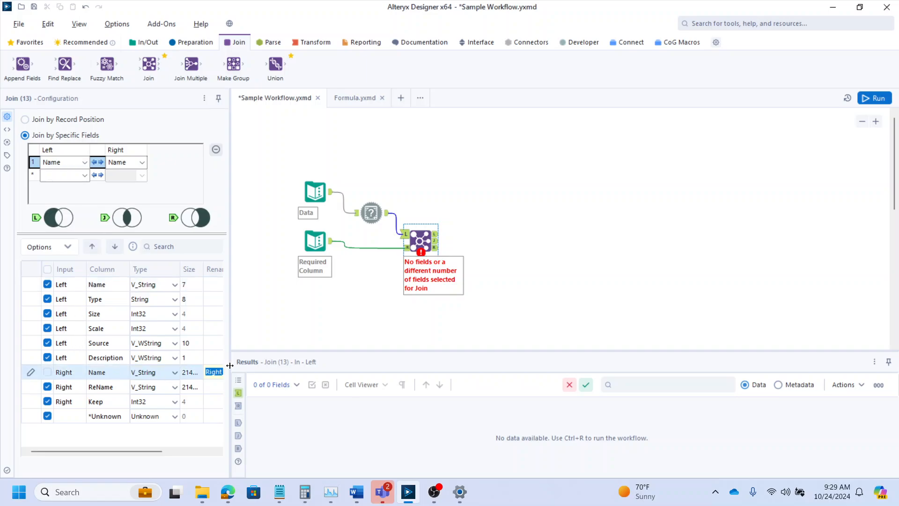
key("BackSpace")
key("Return")
left_click_drag(85, 452, 52, 452)
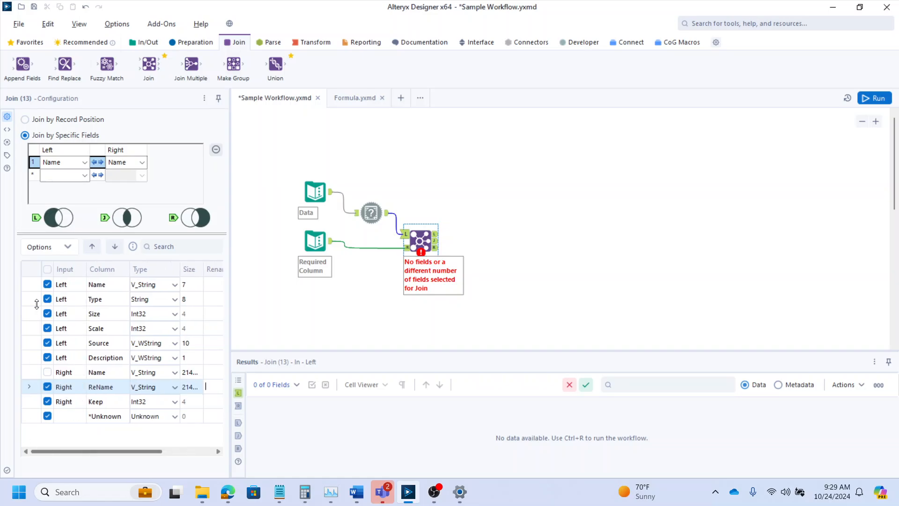
- Exclude the left input's Type, Size, Scale, Source and Description columns from the Join output
left_click(48, 299)
left_click(47, 313)
left_click(48, 328)
left_click(47, 342)
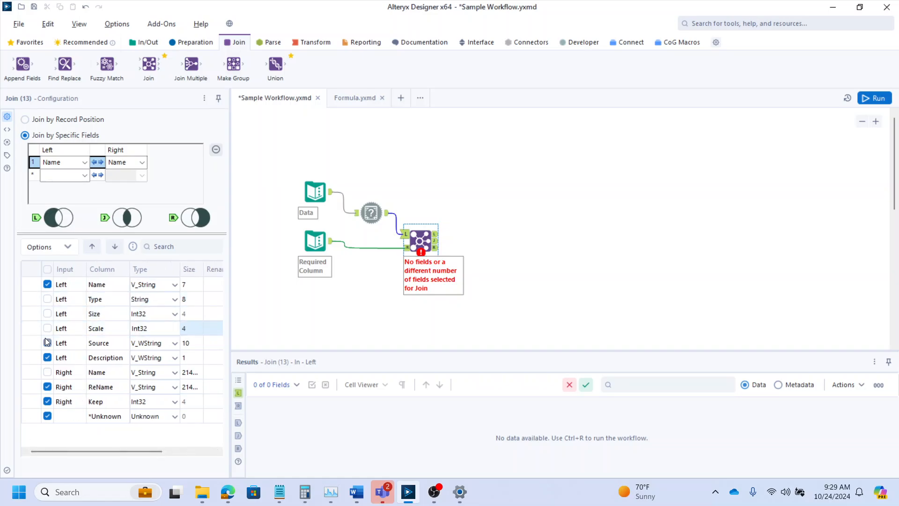
left_click(47, 342)
left_click(47, 357)
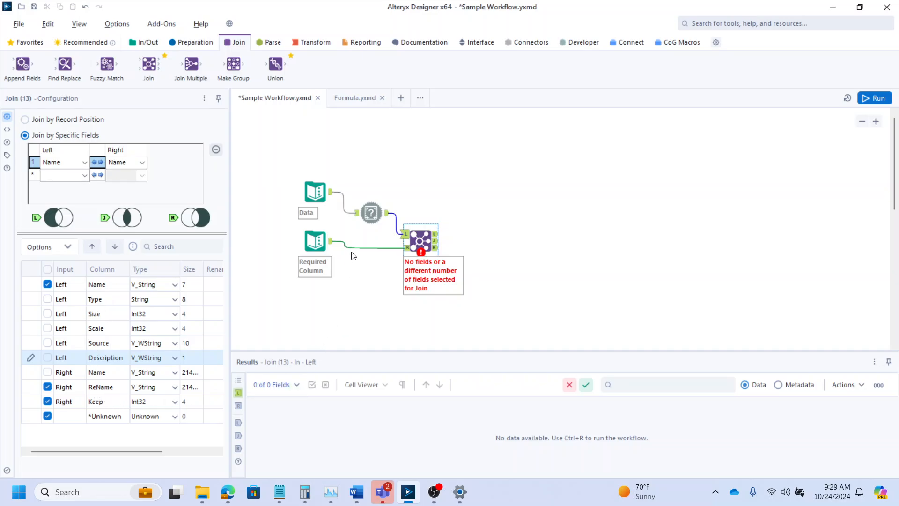
- Add a Formula tool to the Join's matched output and create a new output column named New Name
left_click(197, 43)
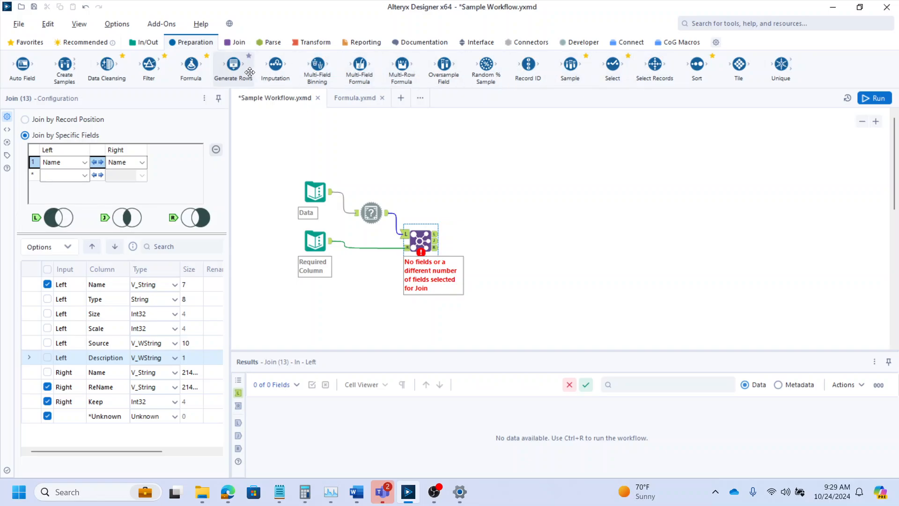
left_click_drag(190, 65, 469, 241)
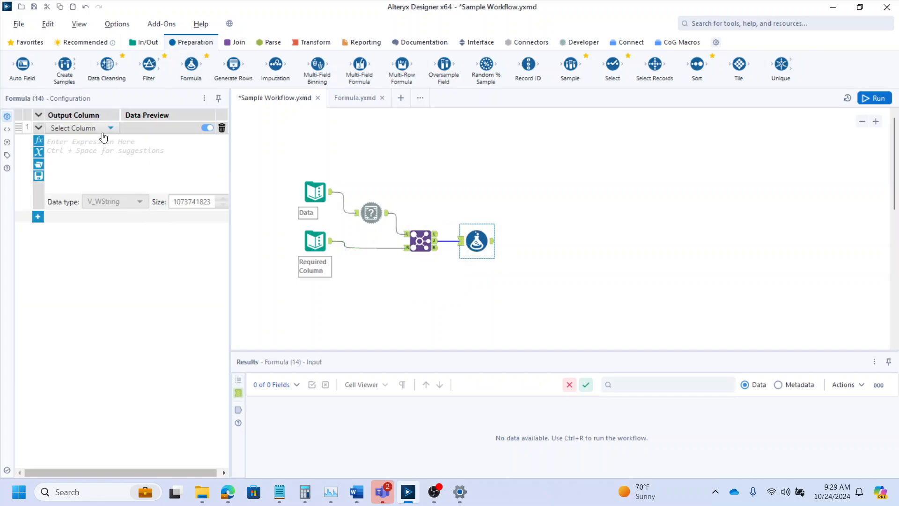
left_click(100, 127)
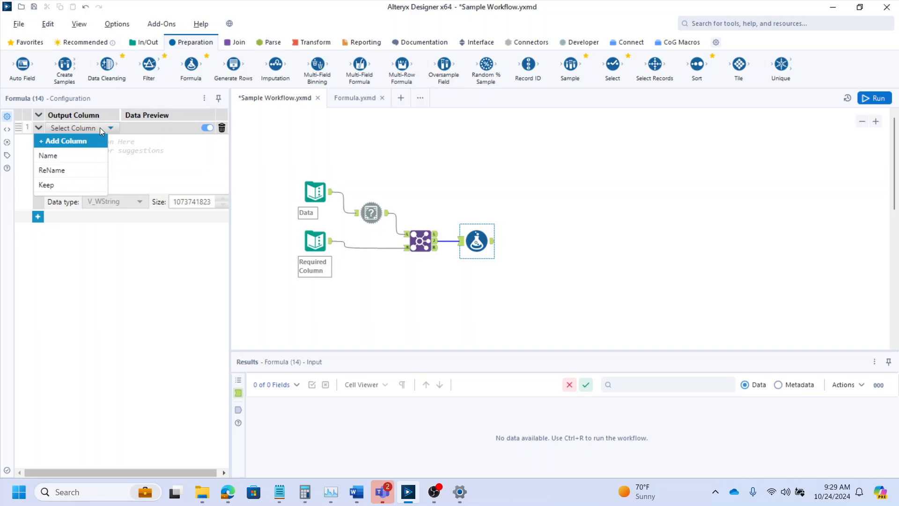
left_click(74, 142)
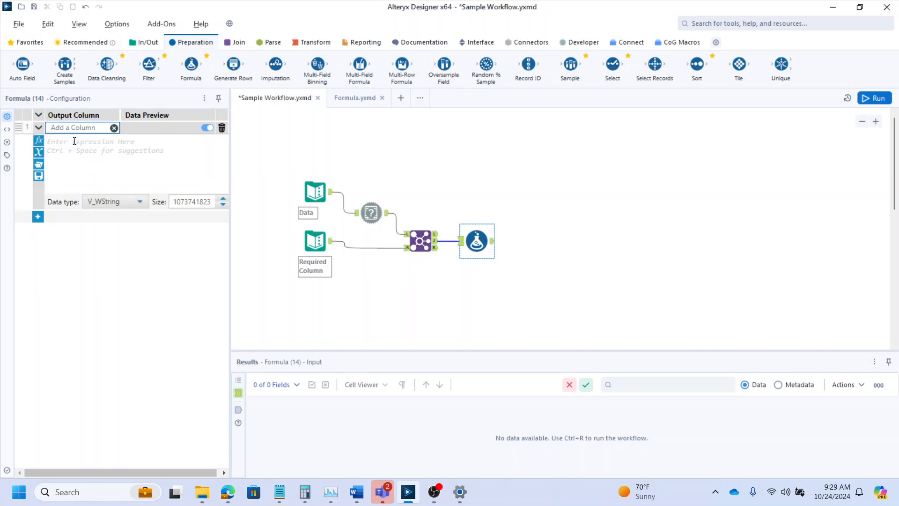
type("New Name")
- Set the New Name expression to IIF([Keep]=1,[ReName],"DROP__" + [Name])
left_click(87, 150)
type("II")
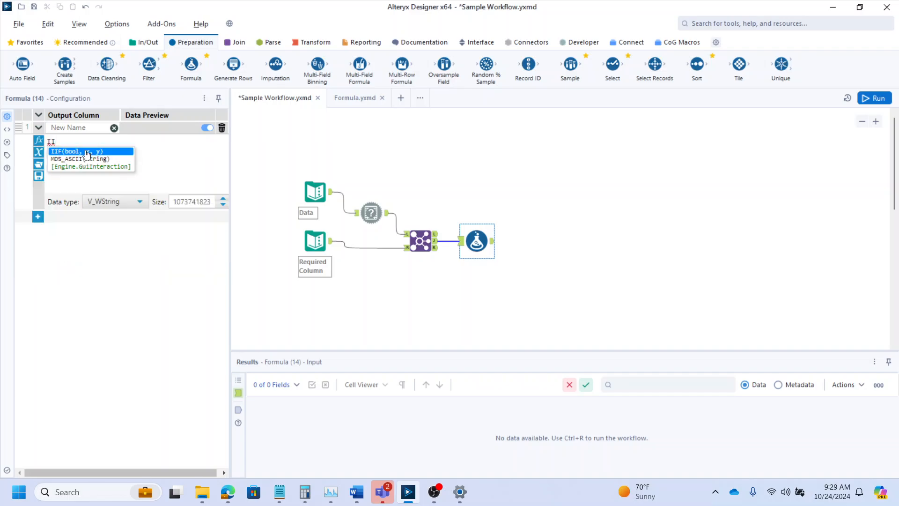
type("F(")
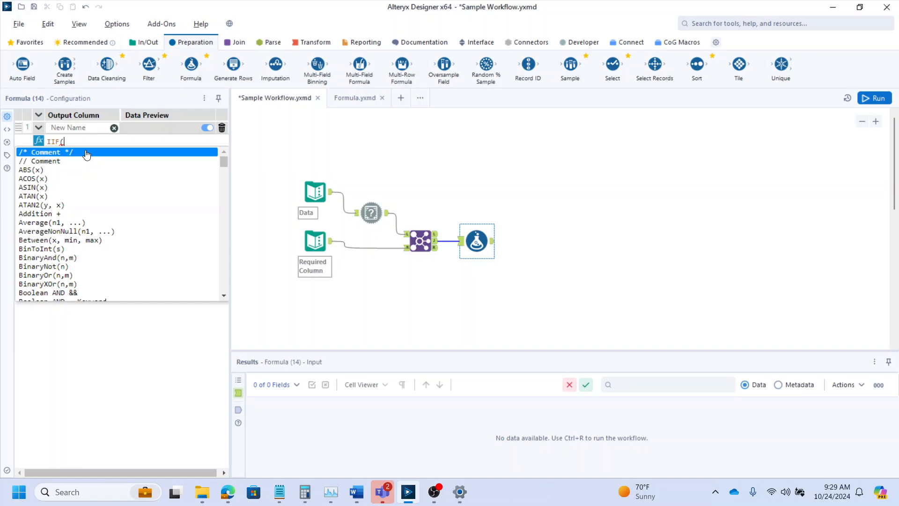
type("[K")
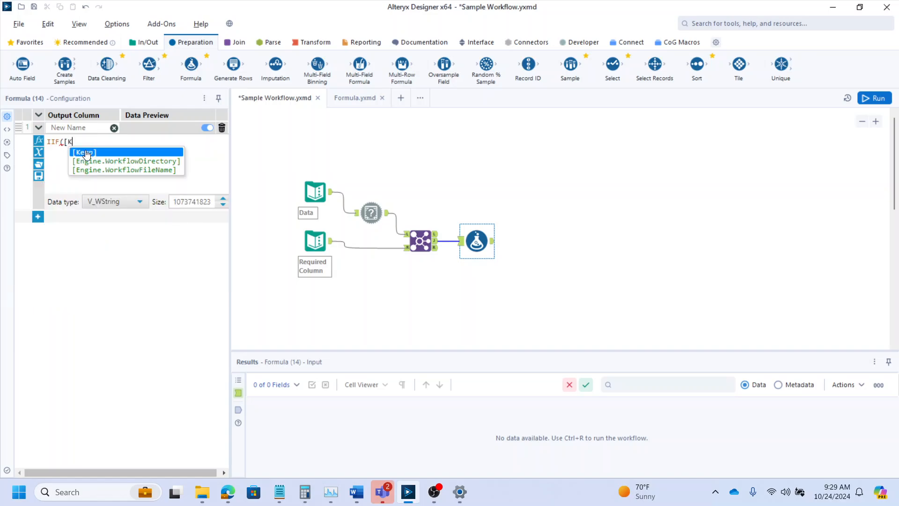
type("eep]=1")
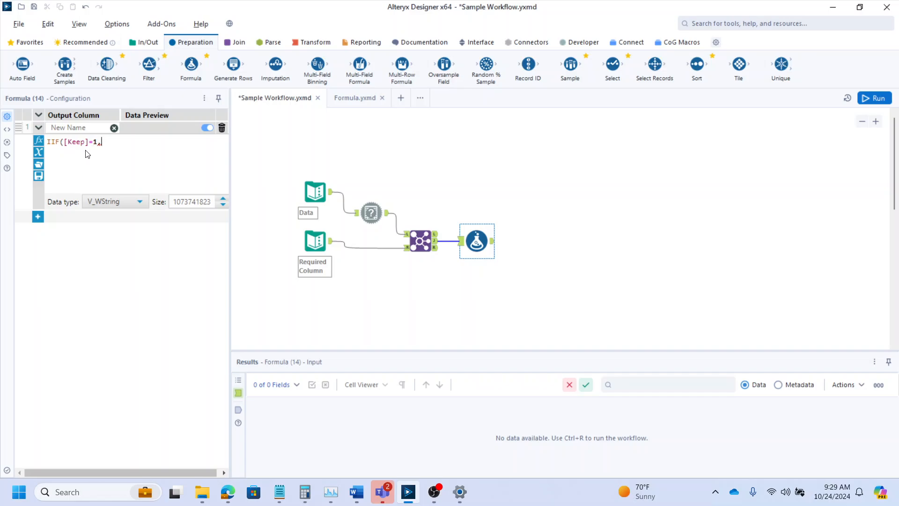
type(",[ReName]")
type("\",")
type(" + [Name]")
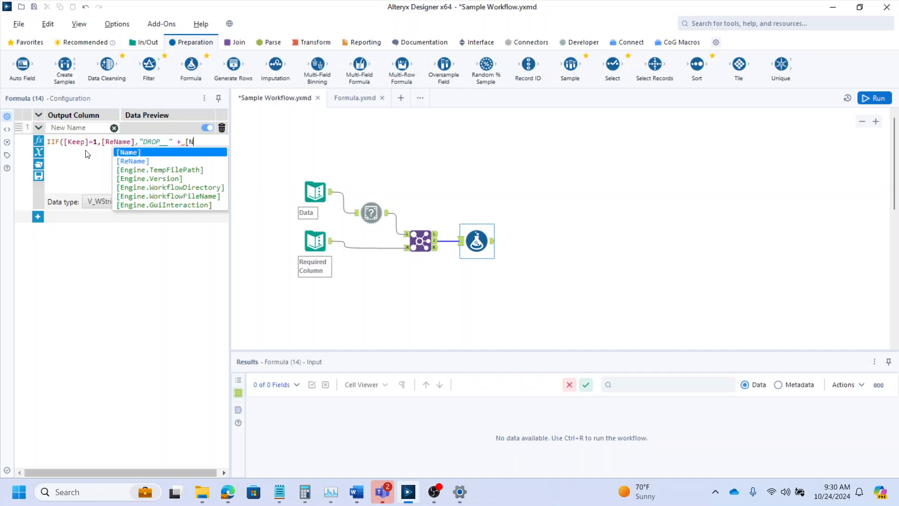
key("Return")
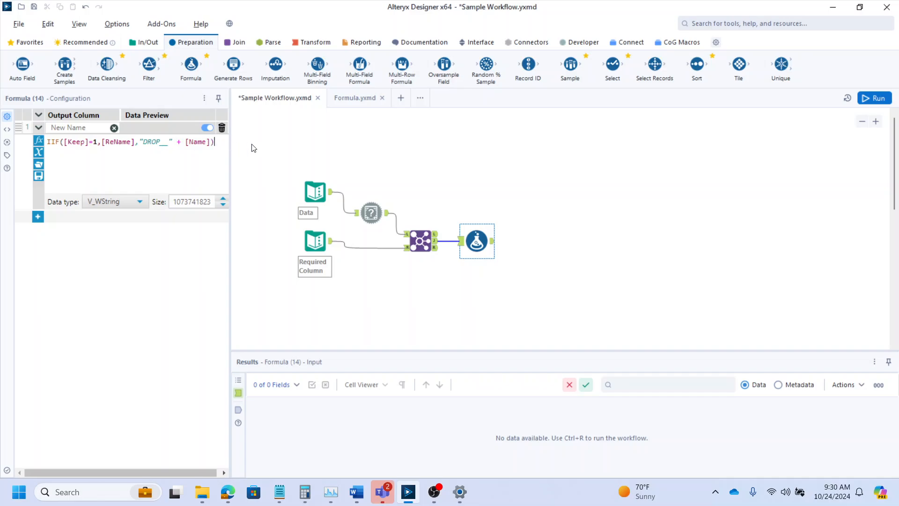
- Add a Dynamic Rename tool fed by Data and the Formula output, set to Take Field Names from Right Input Rows and Ignore mismatched name counts
left_click(576, 45)
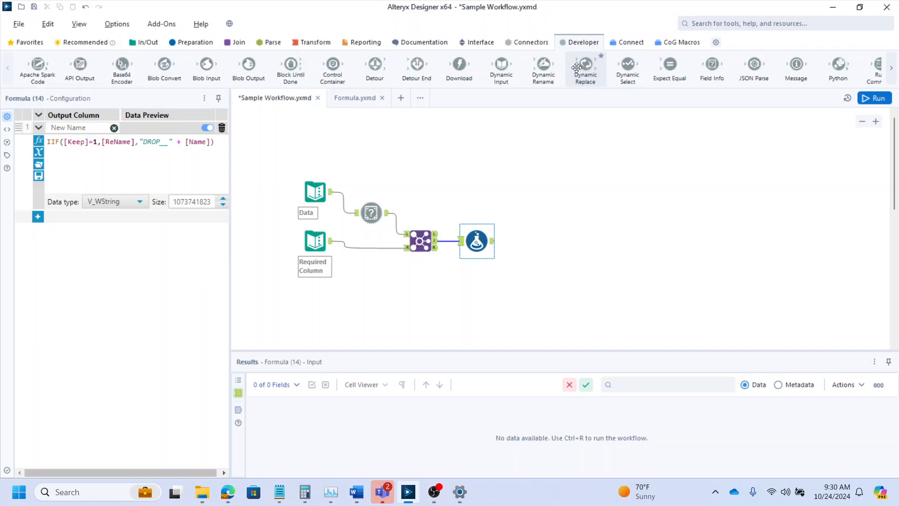
left_click_drag(543, 68, 539, 198)
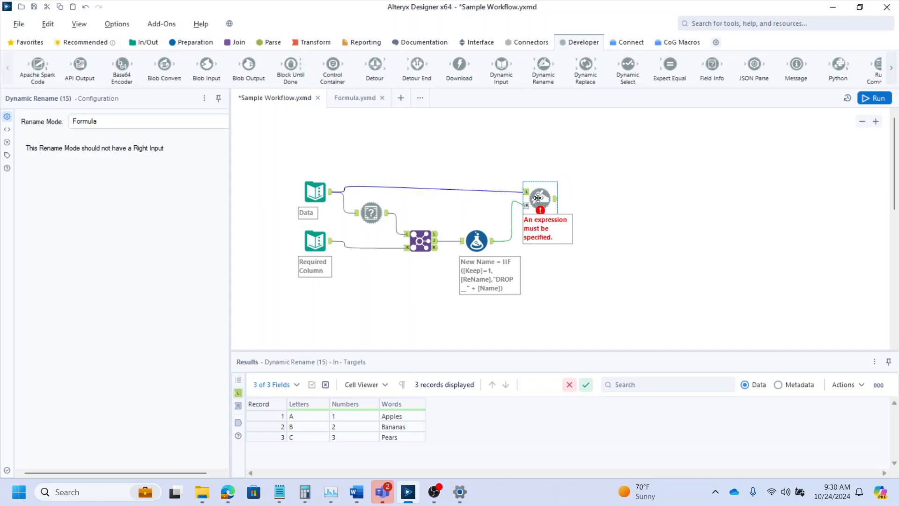
left_click(177, 121)
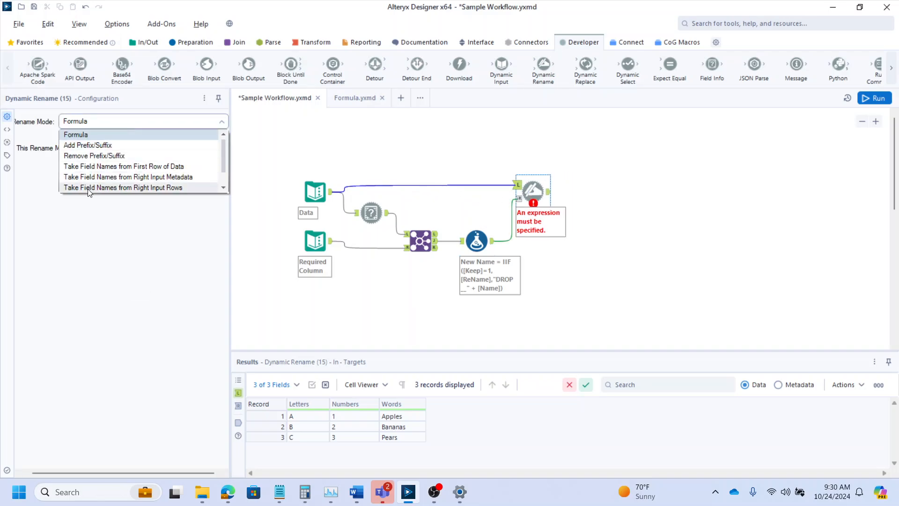
left_click(88, 188)
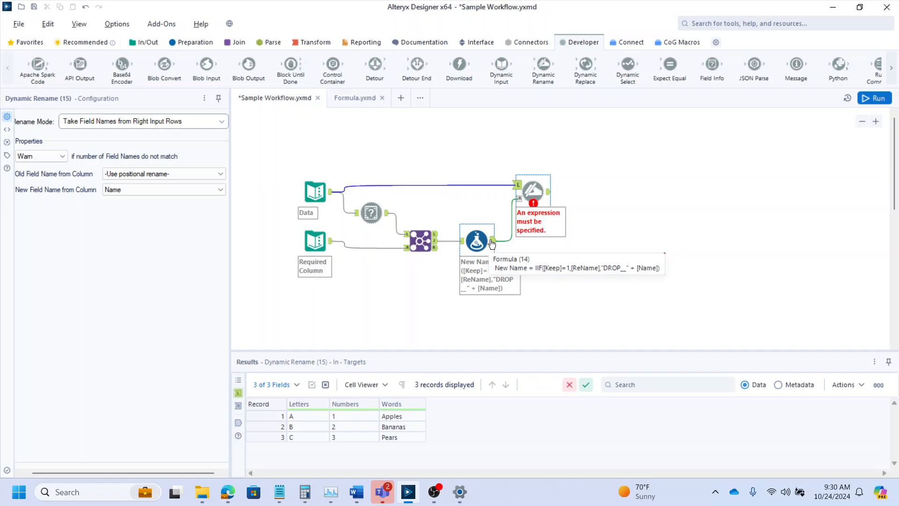
left_click(49, 157)
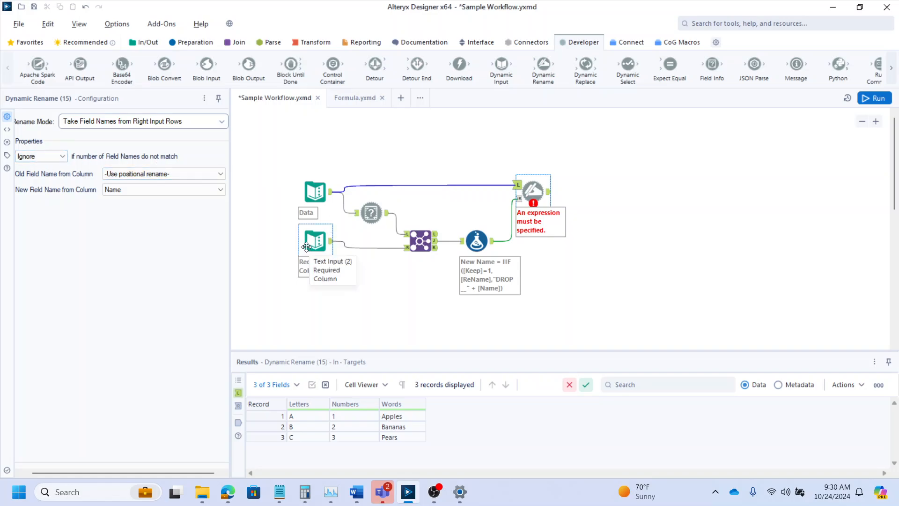
- Set the Dynamic Rename to take old field names from the Name column and new field names from New Name
left_click(123, 174)
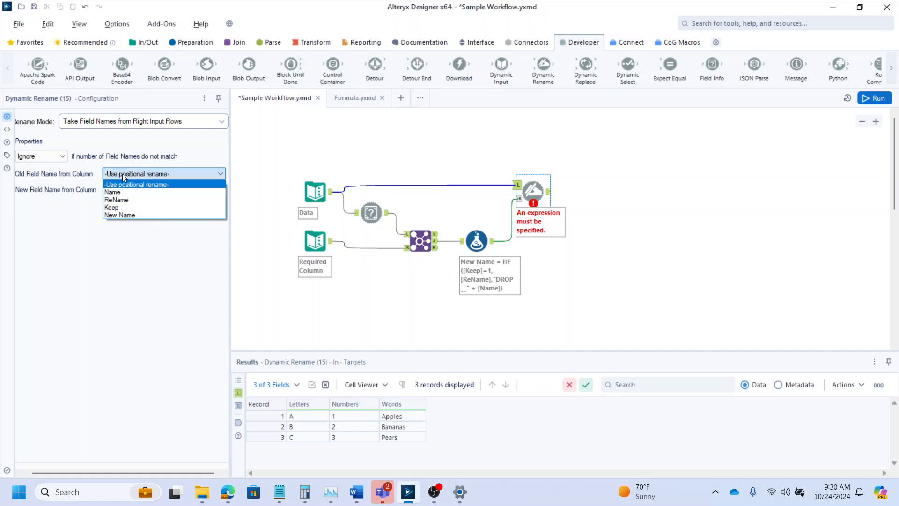
left_click(124, 189)
left_click(116, 189)
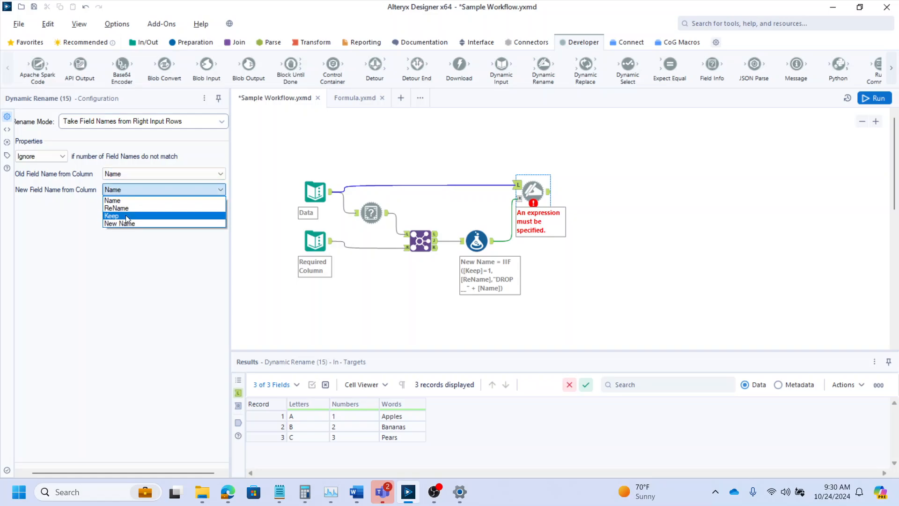
left_click(124, 224)
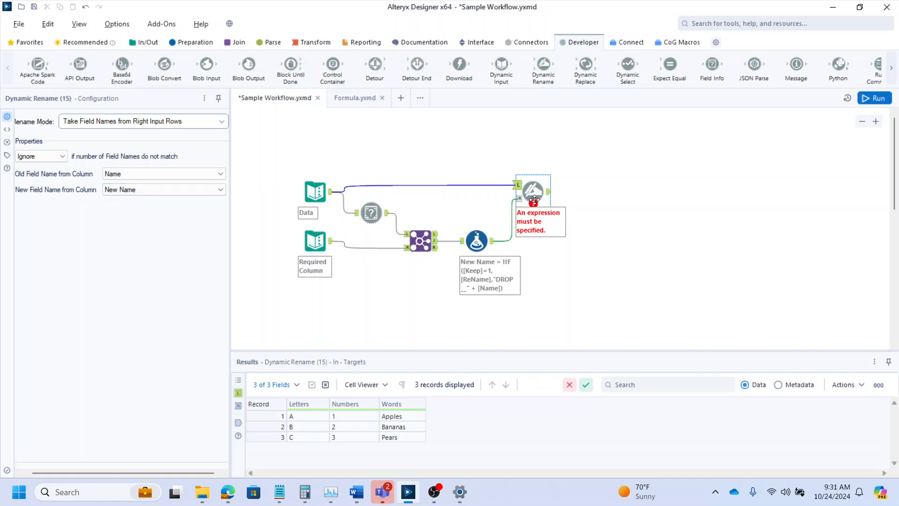
- Run the workflow and inspect the Formula tool's output
key("ctrl+r")
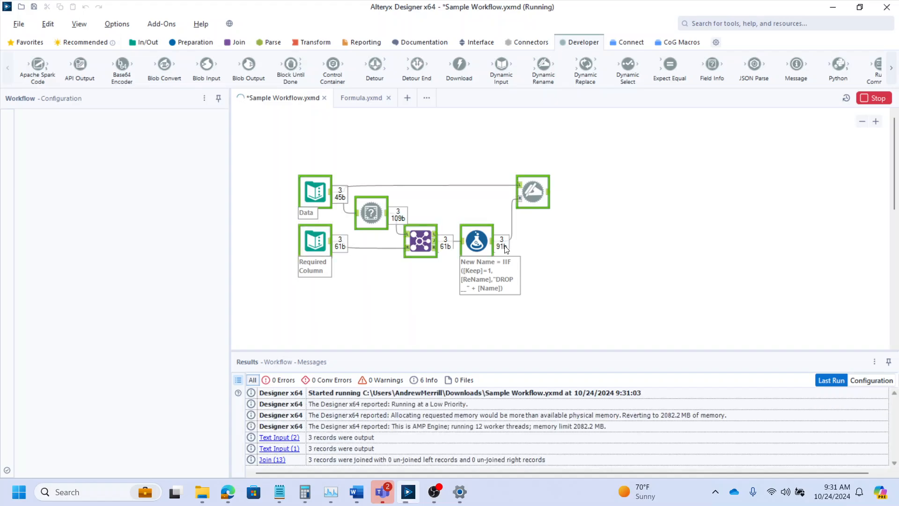
left_click(493, 246)
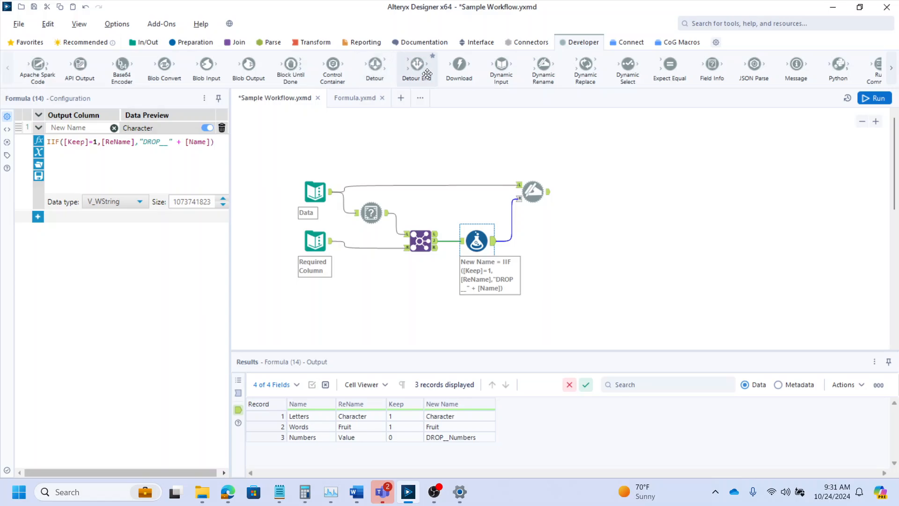
- Add a Dynamic Select tool after the Dynamic Rename and set it to Select via a Formula
left_click_drag(628, 66, 583, 191)
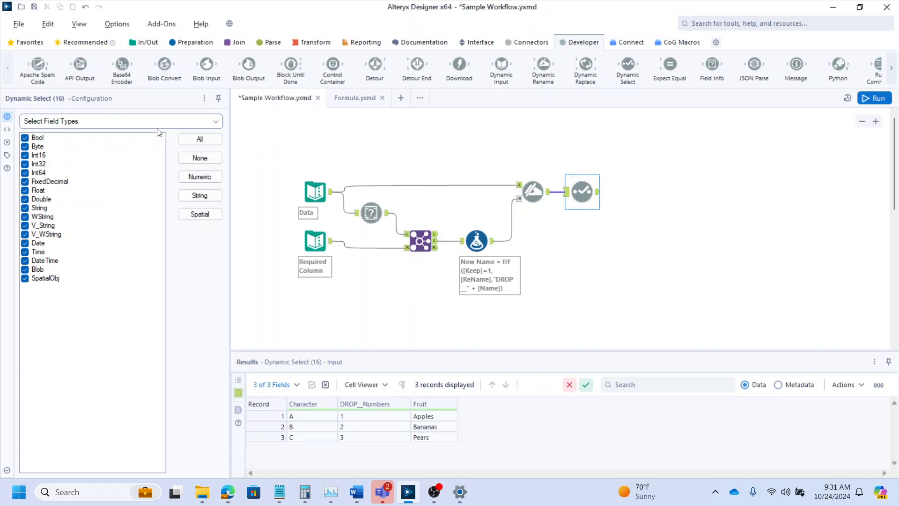
left_click(157, 124)
left_click(95, 148)
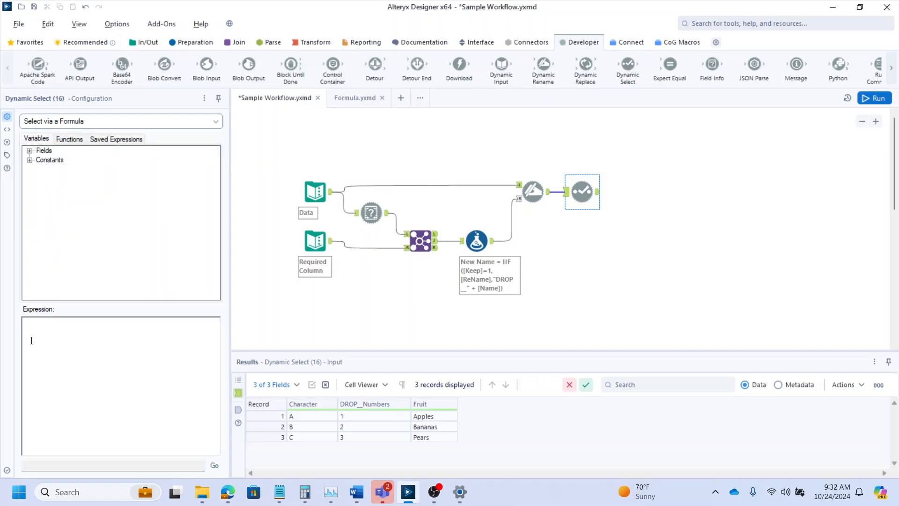
- Set the Dynamic Select expression to !StartsWith([Name],"DROP__")
left_click(46, 342)
type("!S")
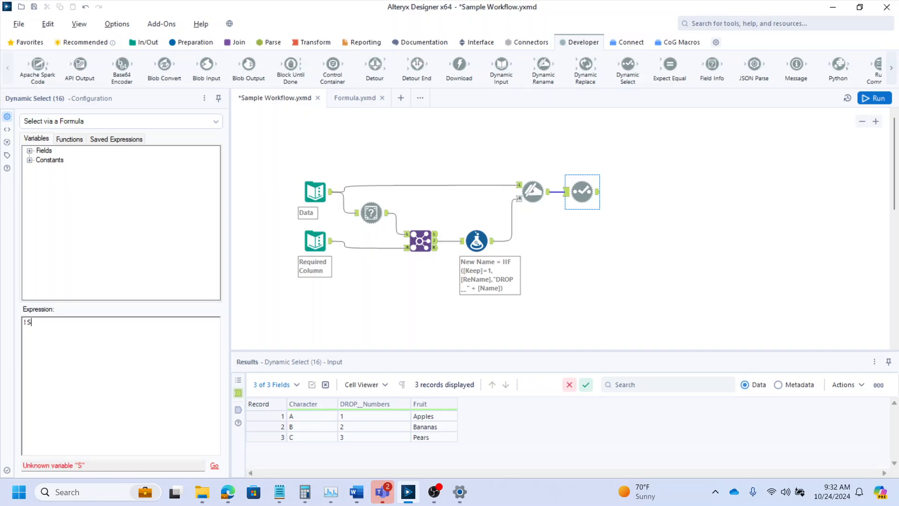
type("tartsWith([Name]")
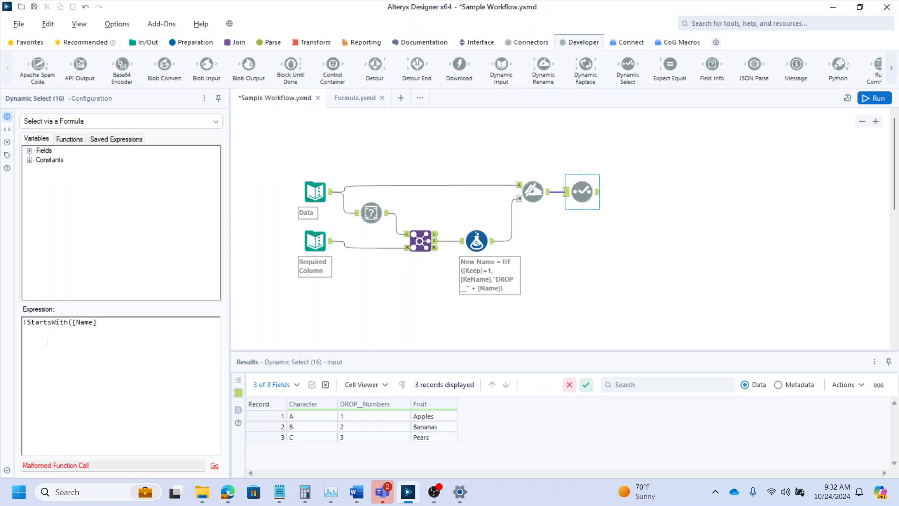
left_click(30, 150)
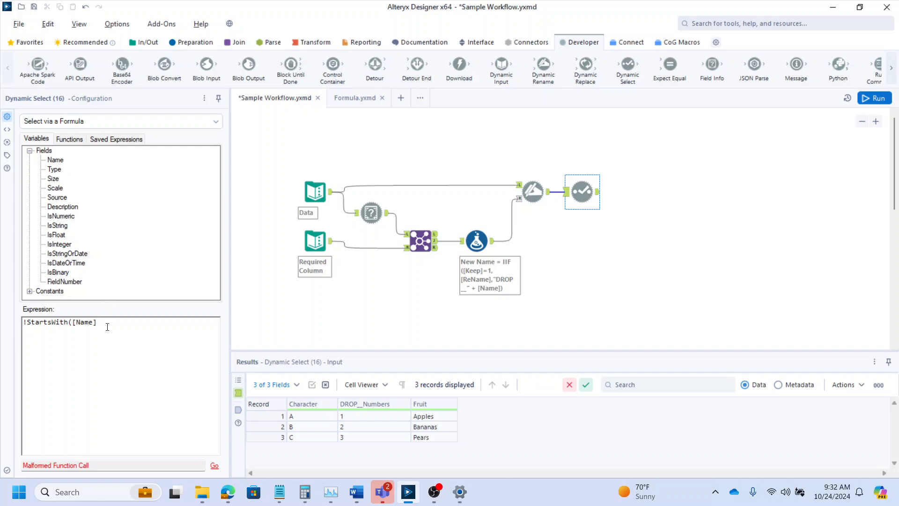
type("\"\")")
- Add a Browse tool to the Dynamic Select output and run the workflow
left_click(587, 191)
key("ctrl+shift+b")
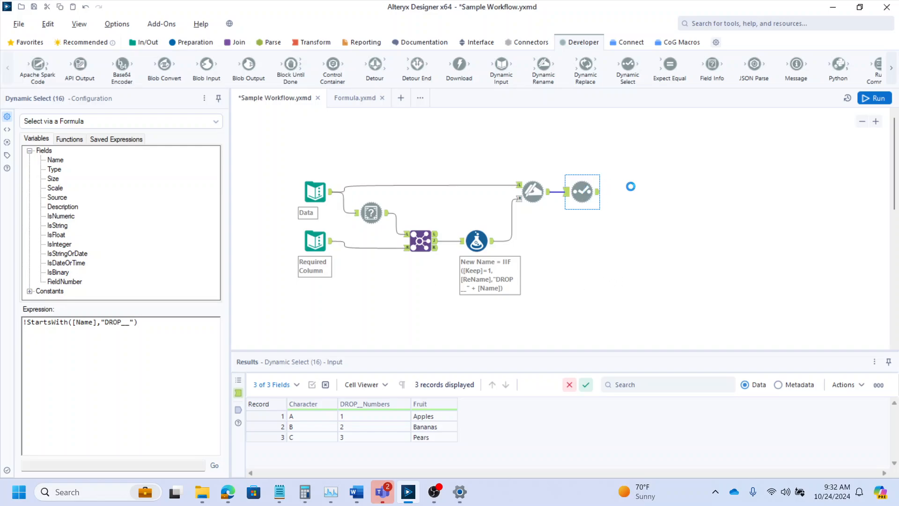
left_click_drag(648, 195, 628, 196)
key("ctrl+r")
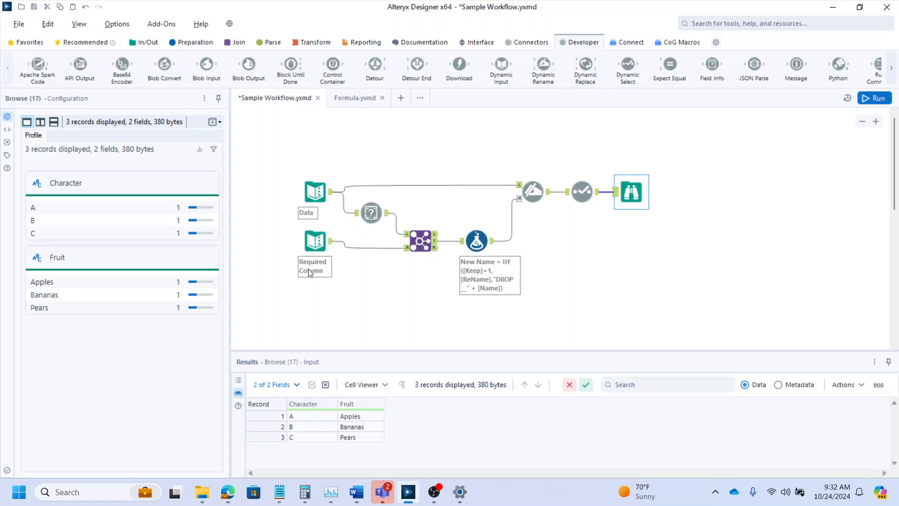
- Review the Name, ReName and Keep entries in the Required Column text input
left_click(316, 241)
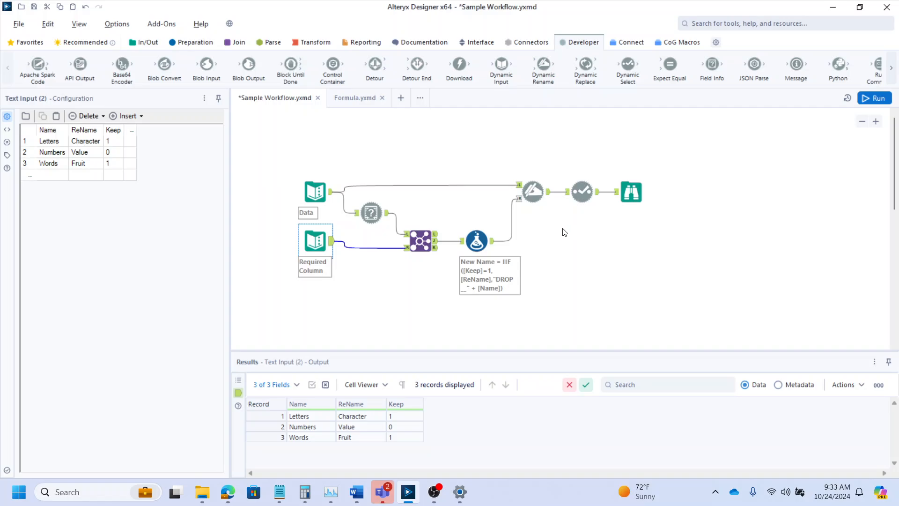
scroll(607, 235, "down", 1)
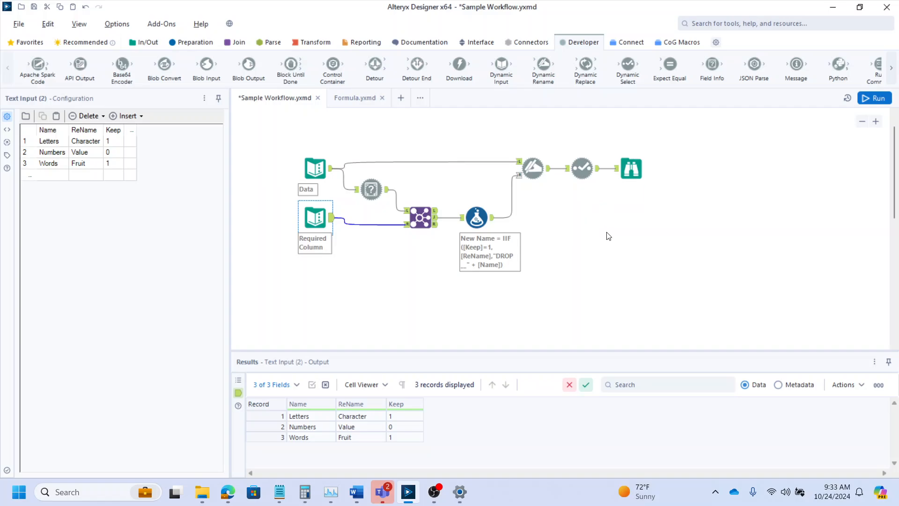
scroll(617, 233, "down", 1)
scroll(617, 233, "down", 4)
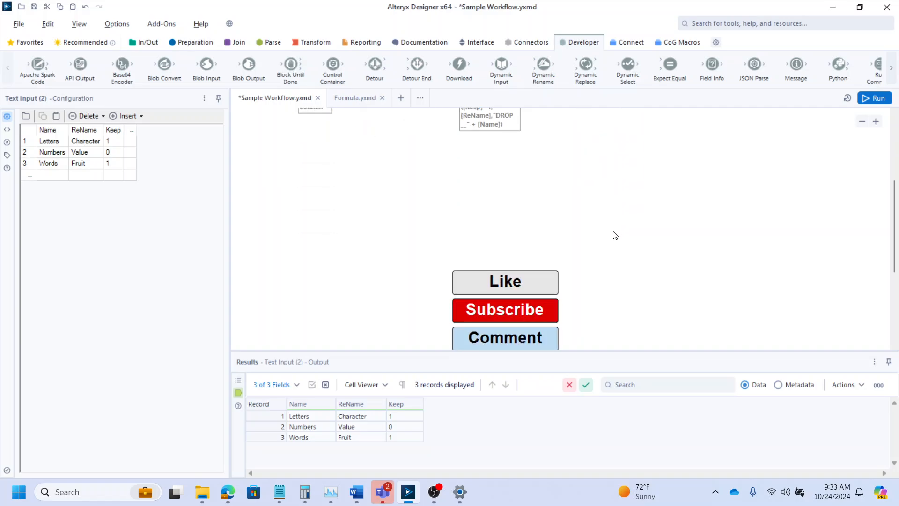